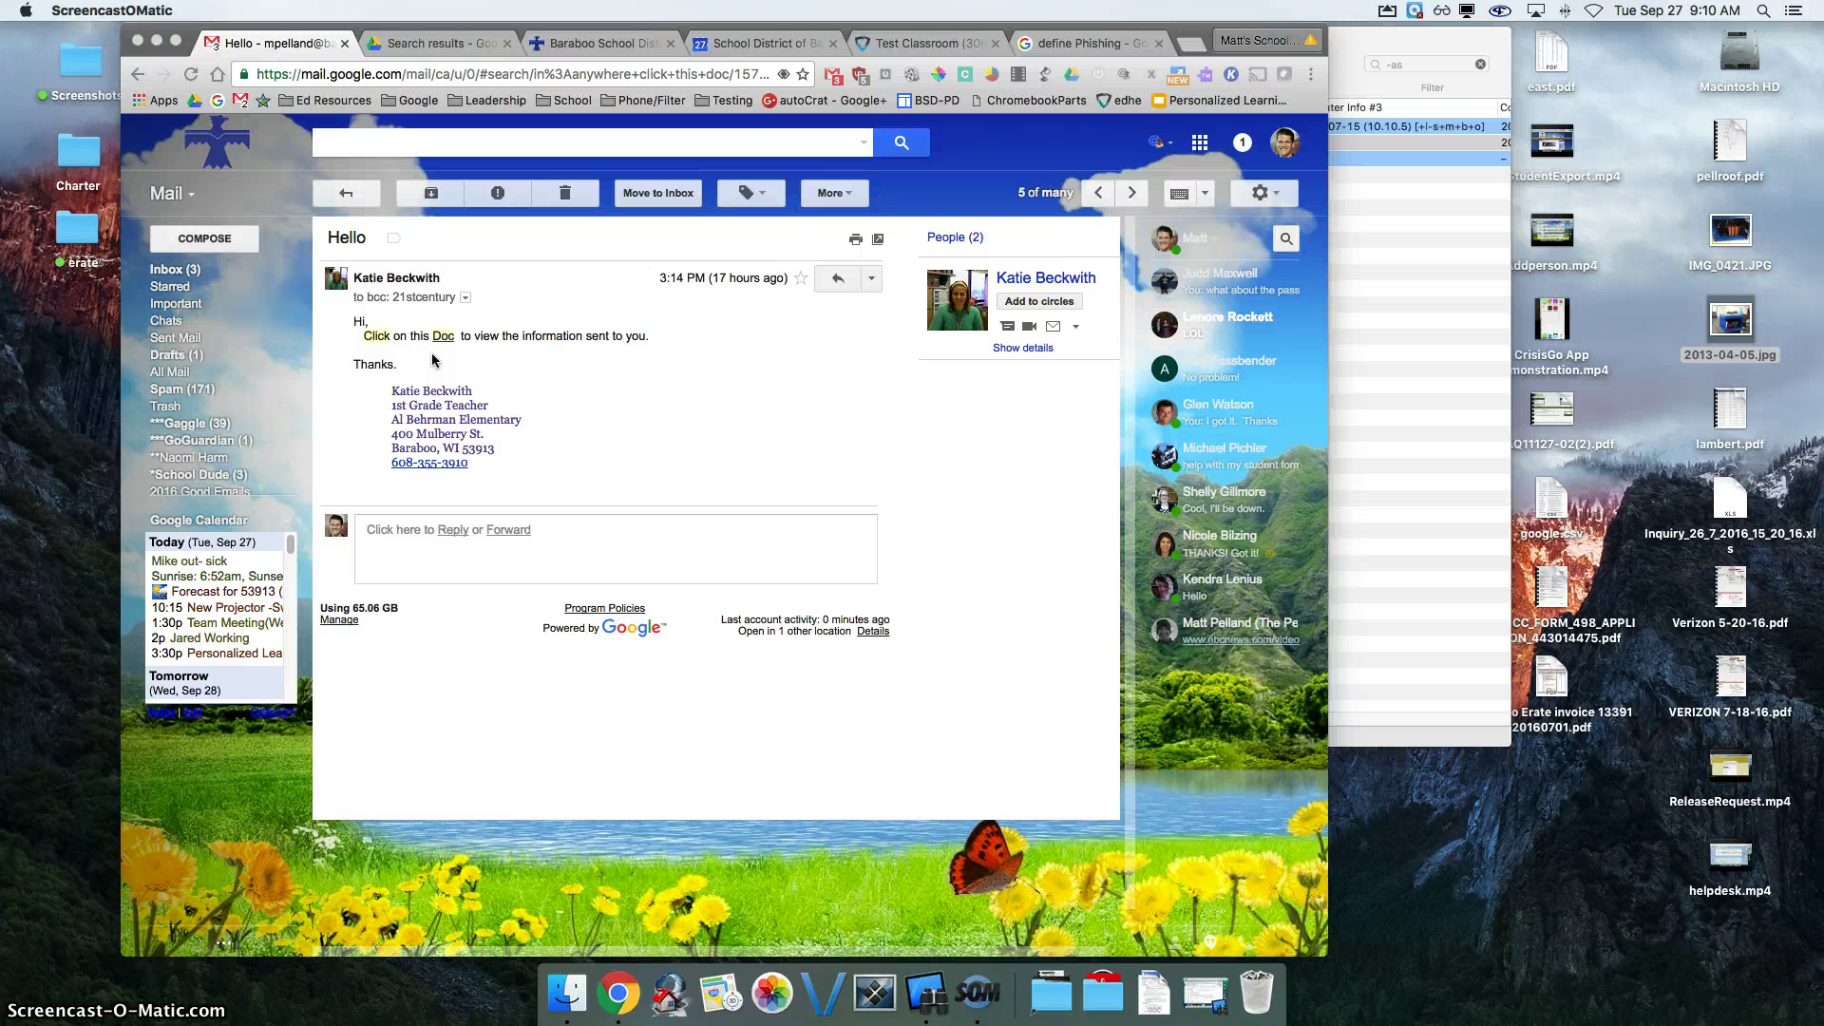
Open the email's 'Doc' link in a new tab and highlight its feuerwehrsau.at domain
click(443, 362)
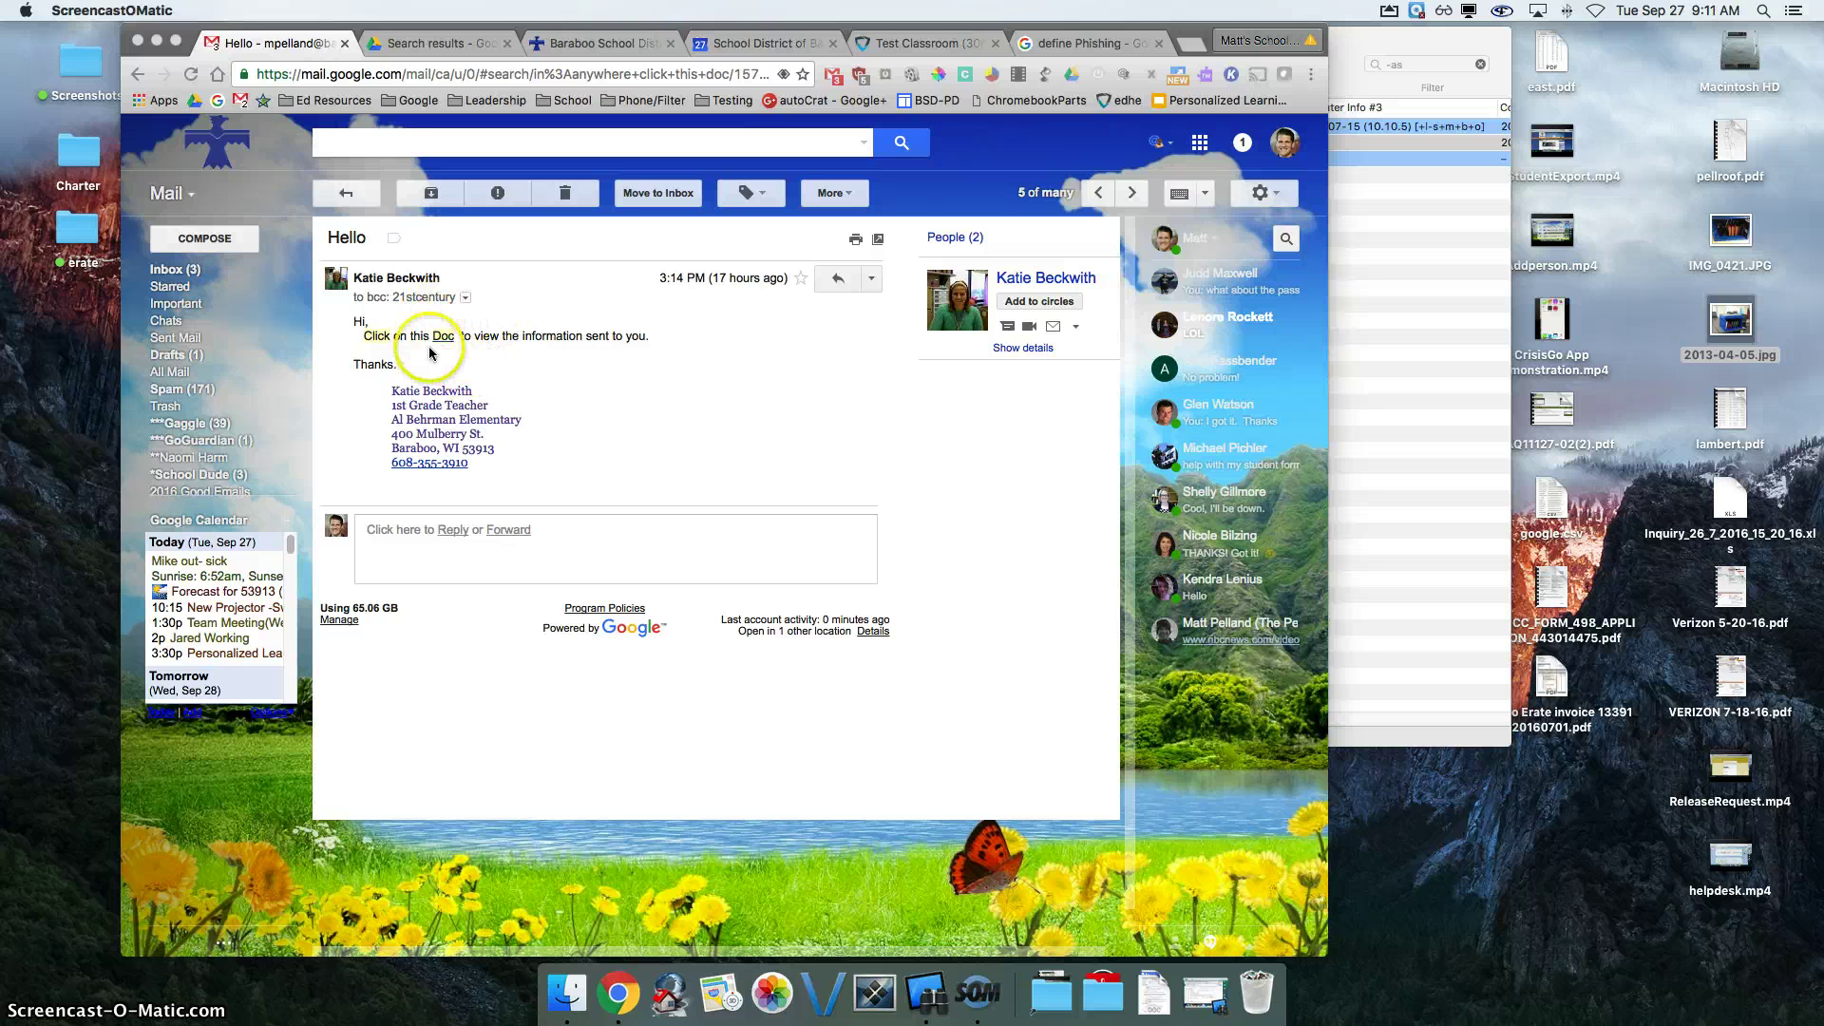
click(443, 343)
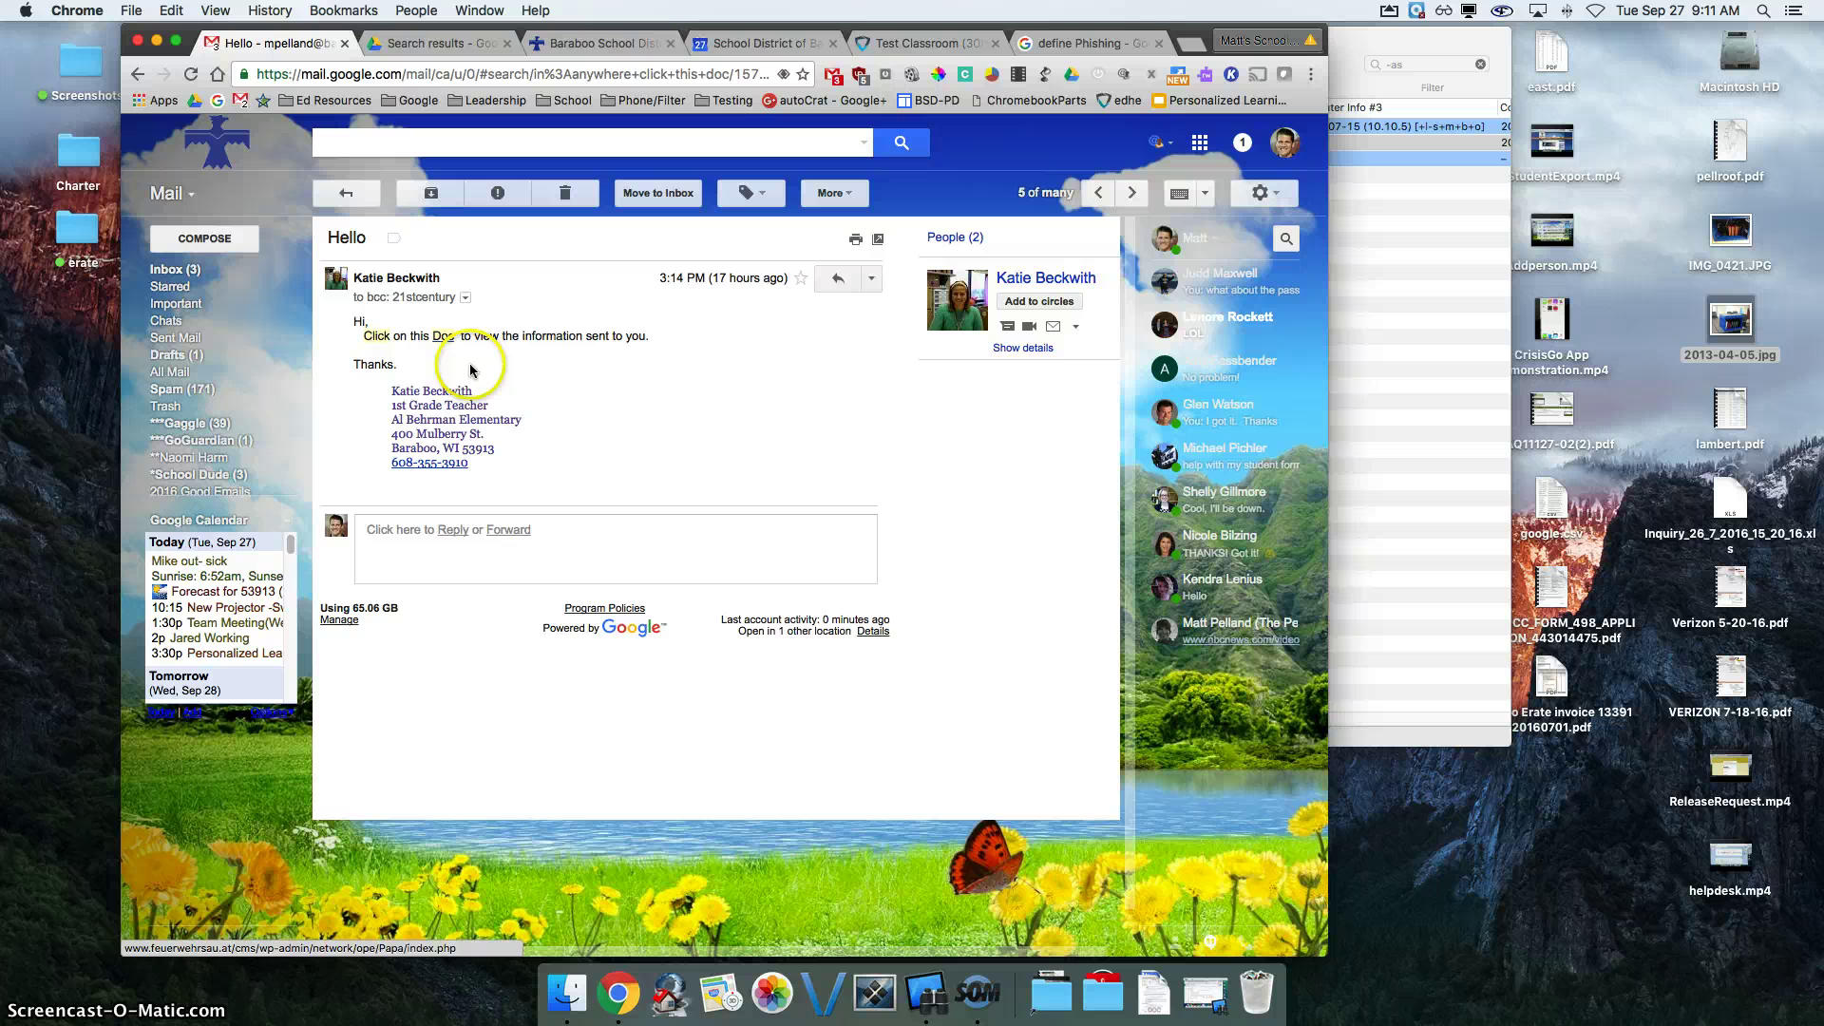
click(445, 337)
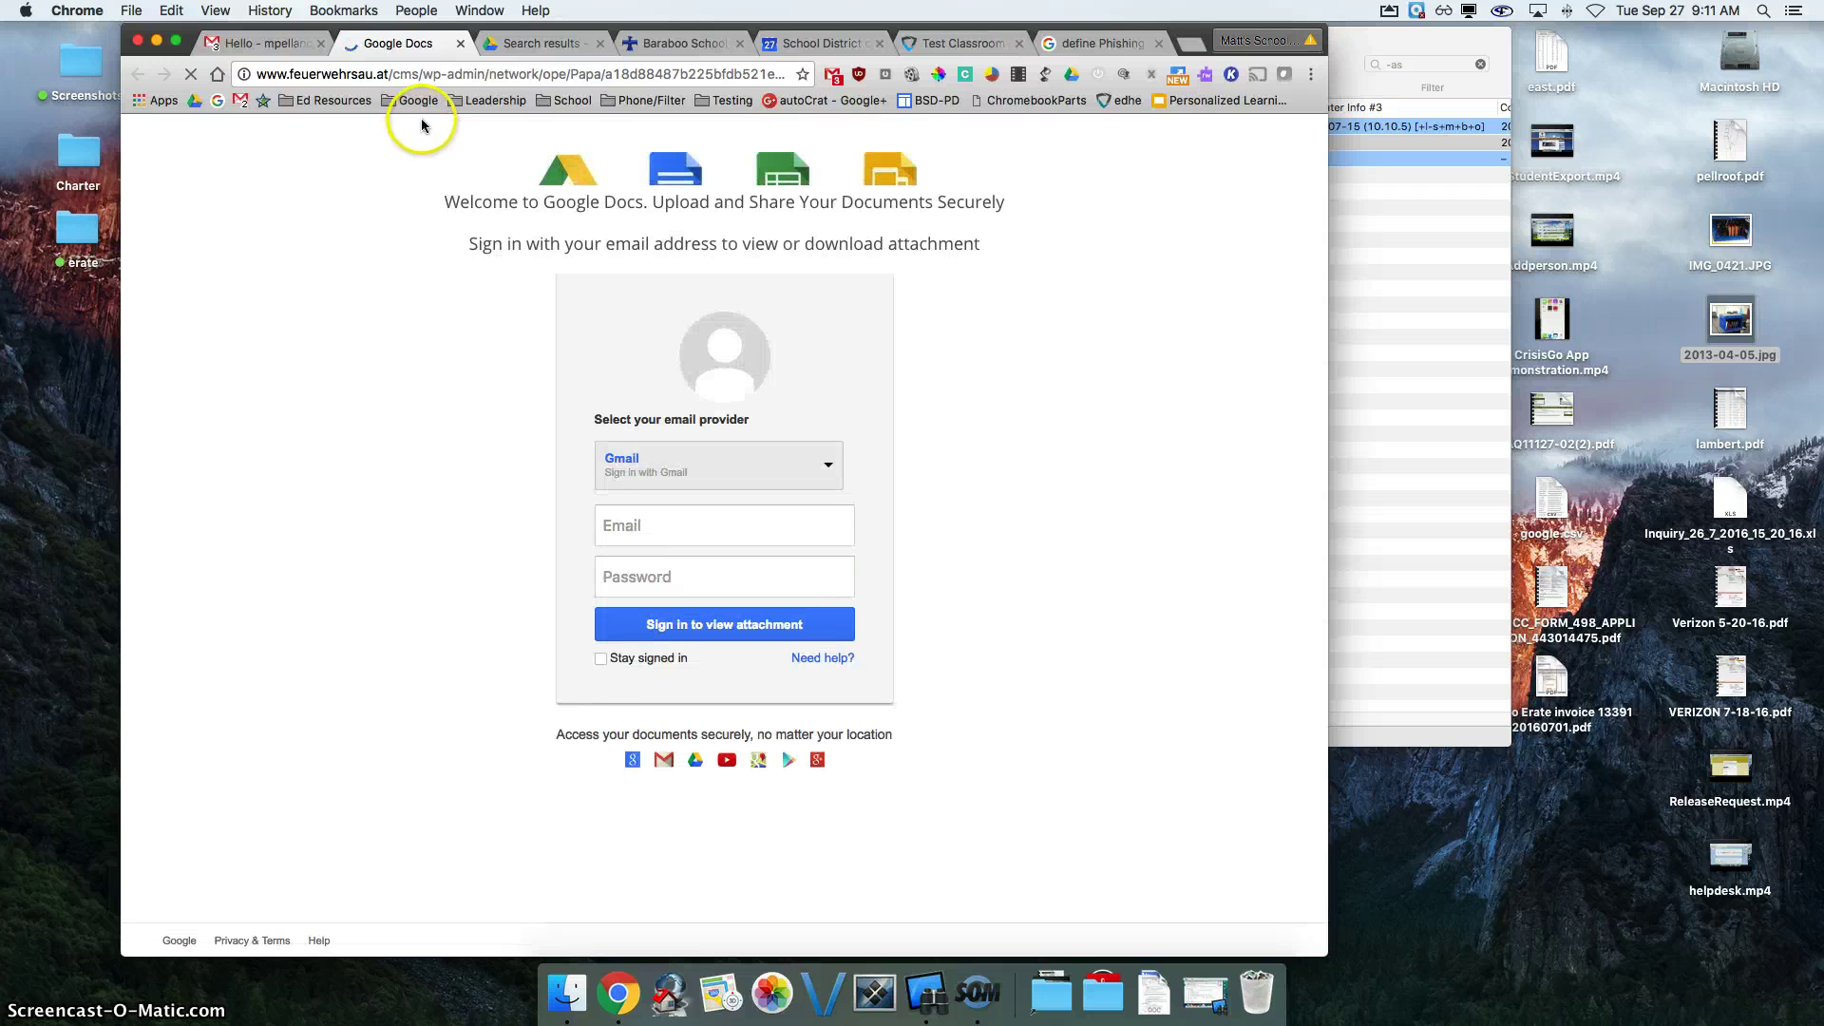
drag(388, 73, 246, 74)
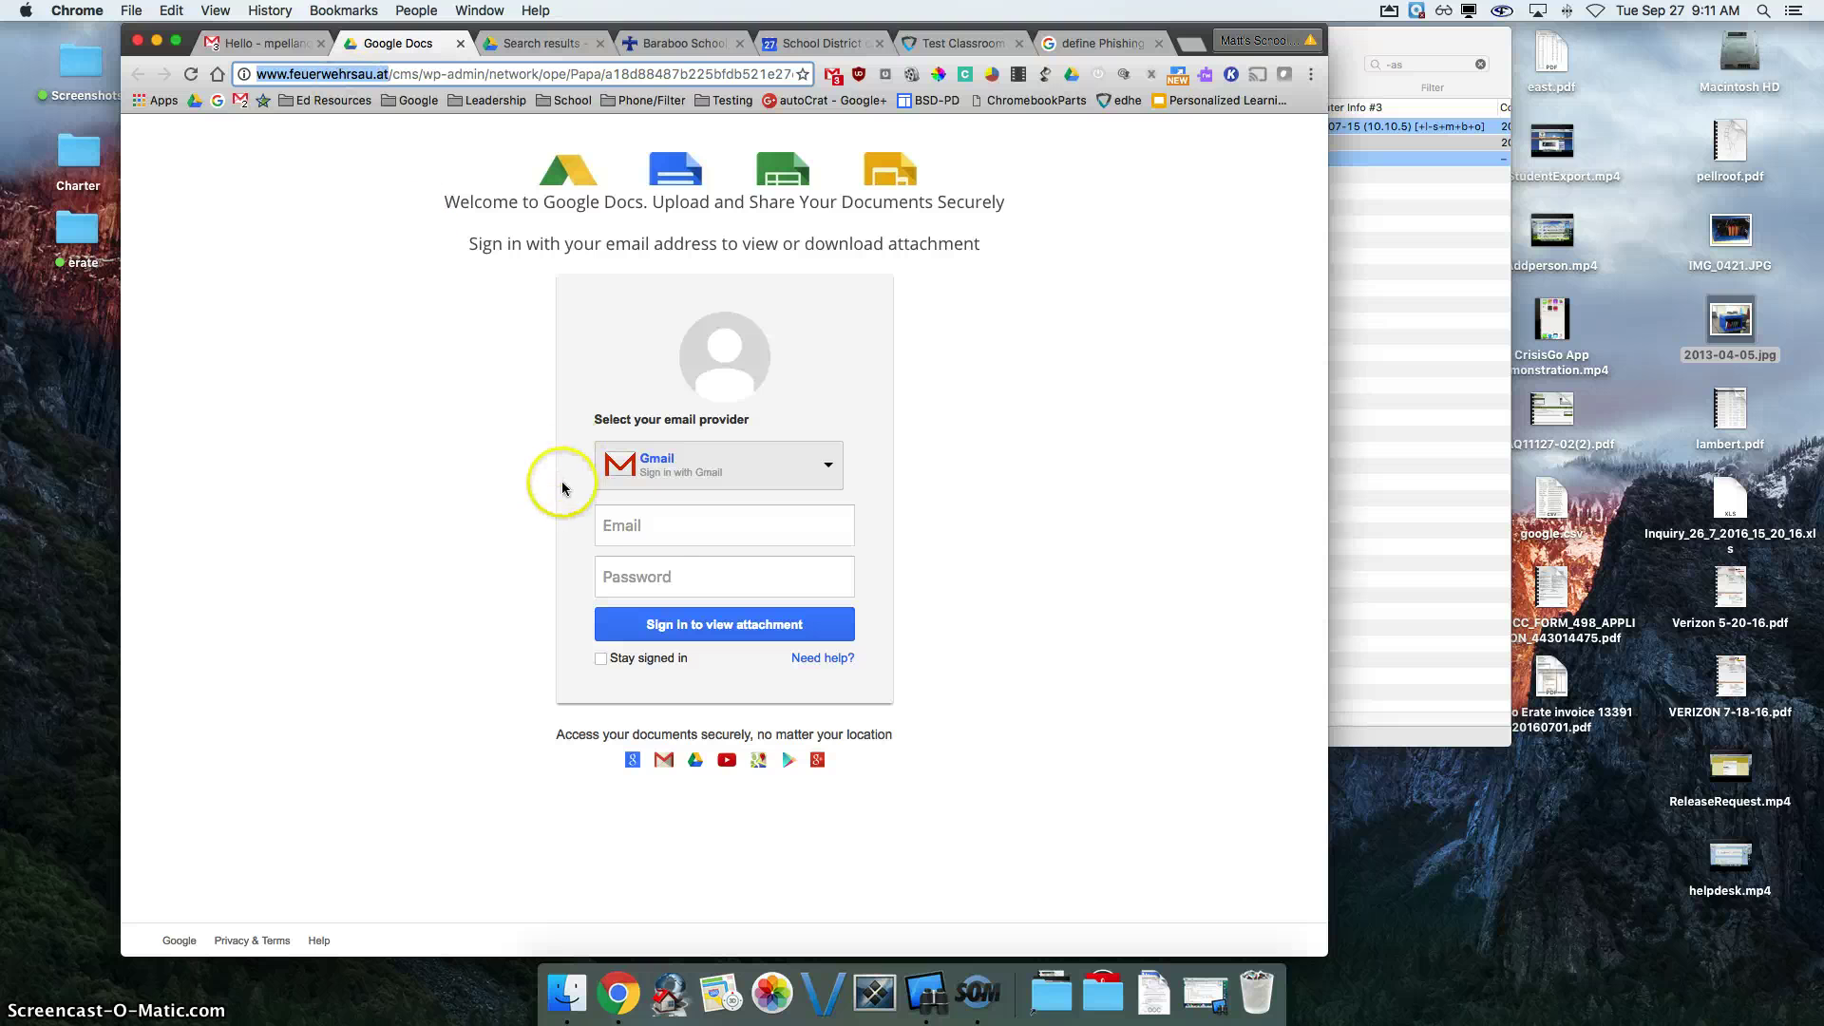
click(656, 530)
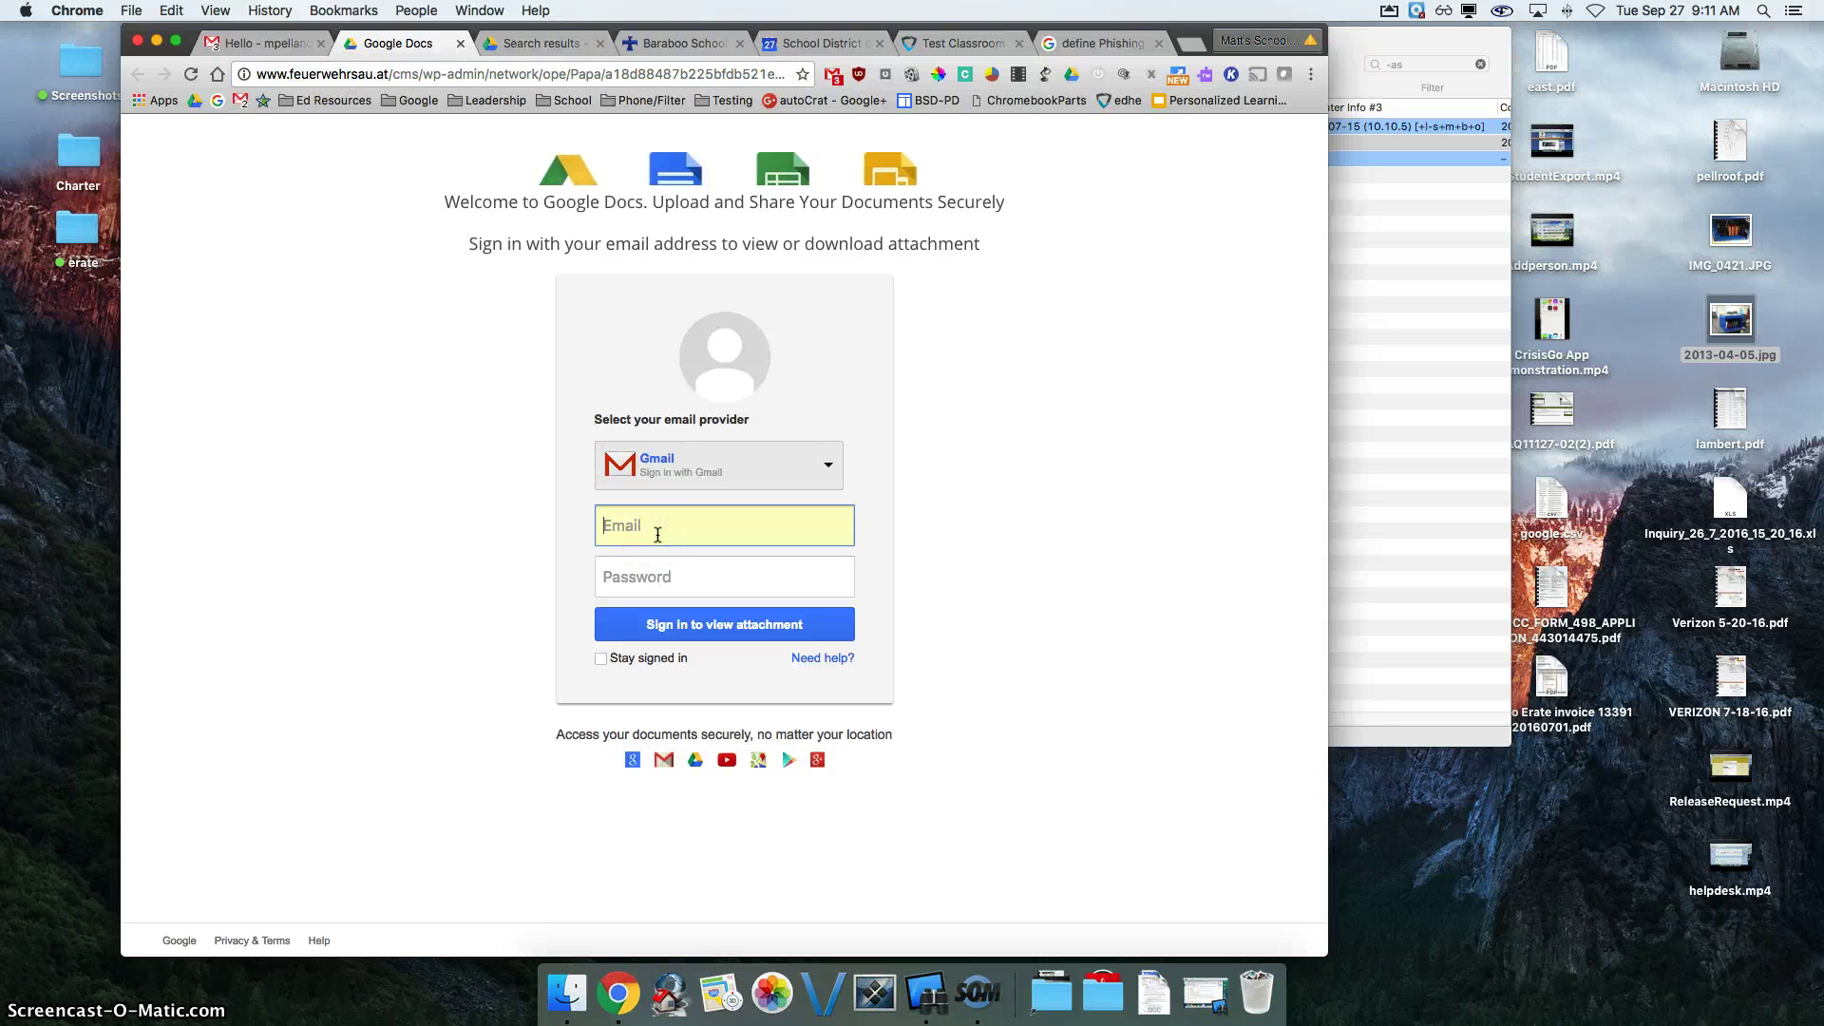